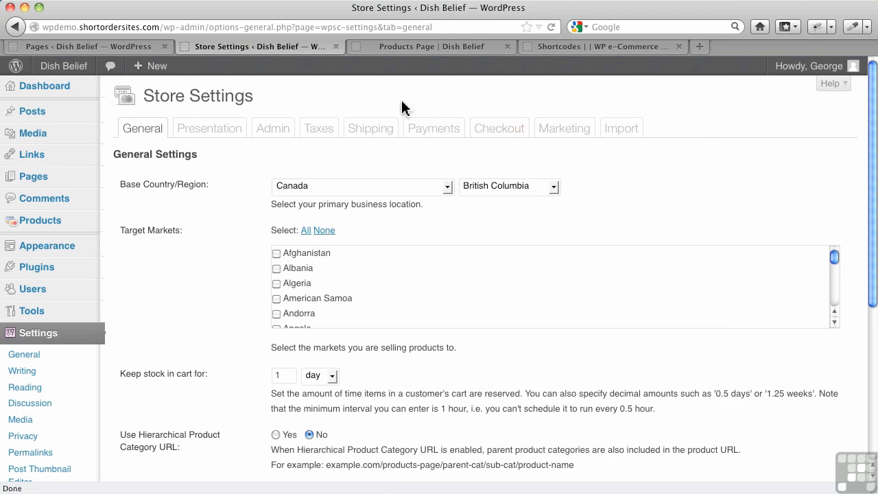
# Step: Check the Cart Location under Shopping Cart Settings in Store Presentation, then view the live Products Page
pyautogui.click(226, 137)
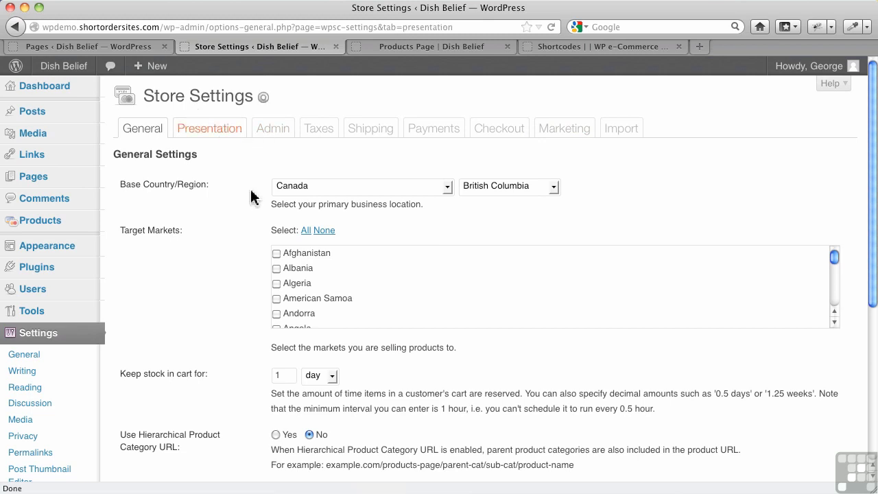
pyautogui.scroll(-1, 327, 317)
pyautogui.scroll(-15, 326, 317)
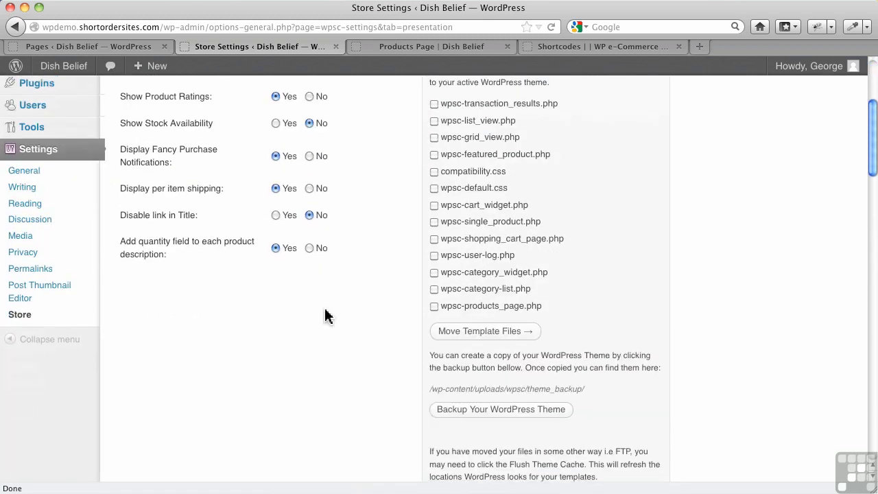
pyautogui.scroll(-3, 326, 316)
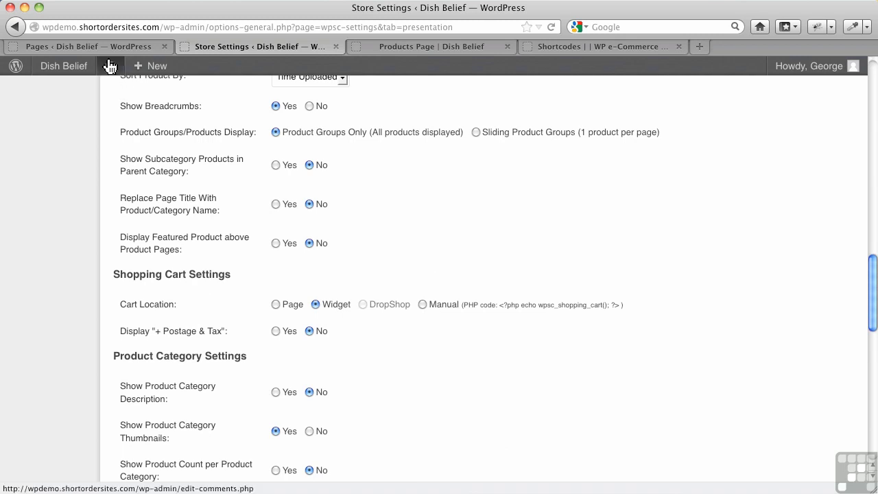
pyautogui.click(403, 47)
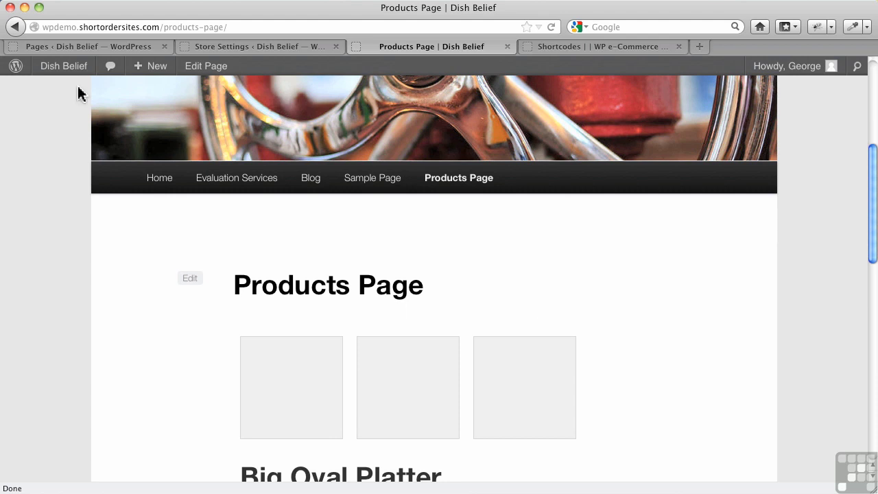
# Step: Set the Products Page template to Sidebar Template and update the page
pyautogui.click(90, 45)
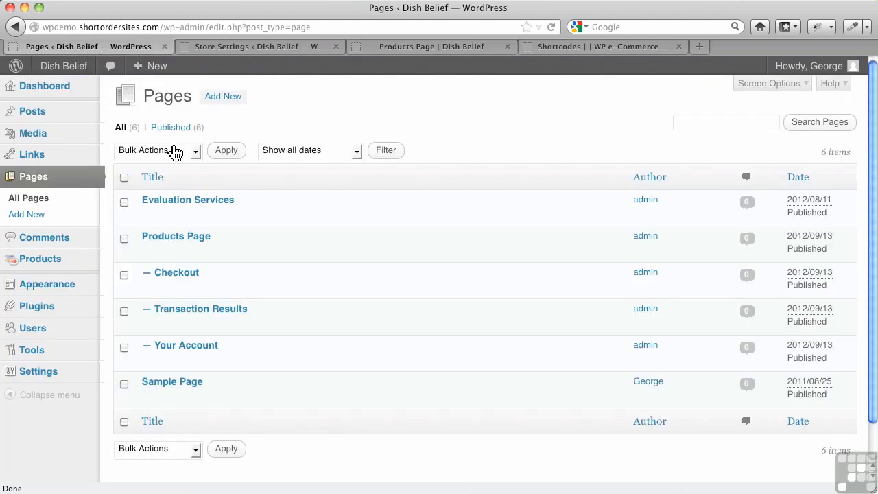
pyautogui.click(198, 240)
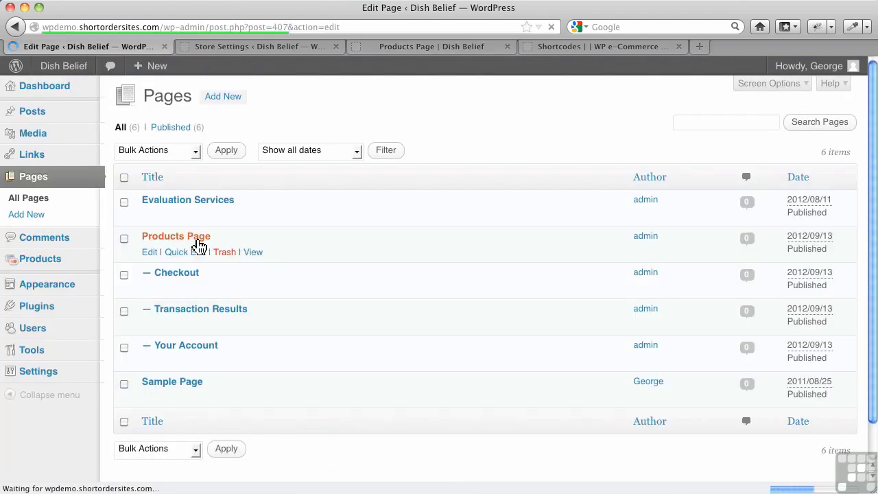
pyautogui.scroll(-2, 789, 391)
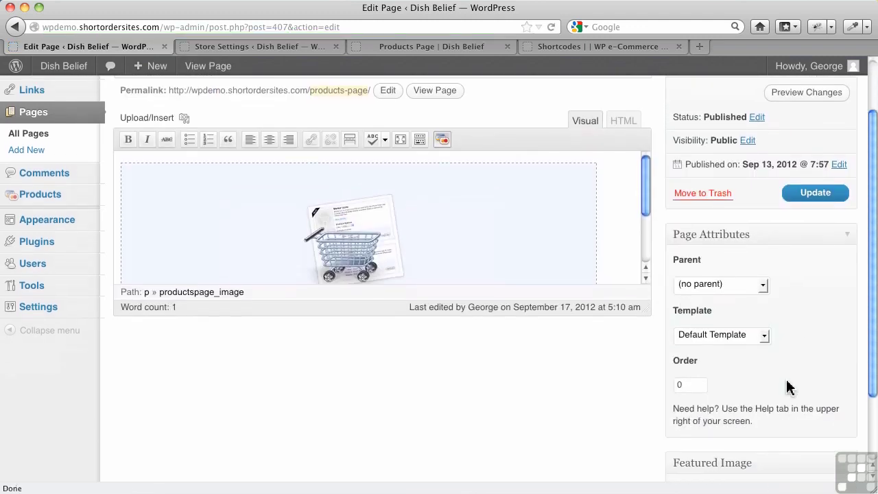
pyautogui.click(727, 336)
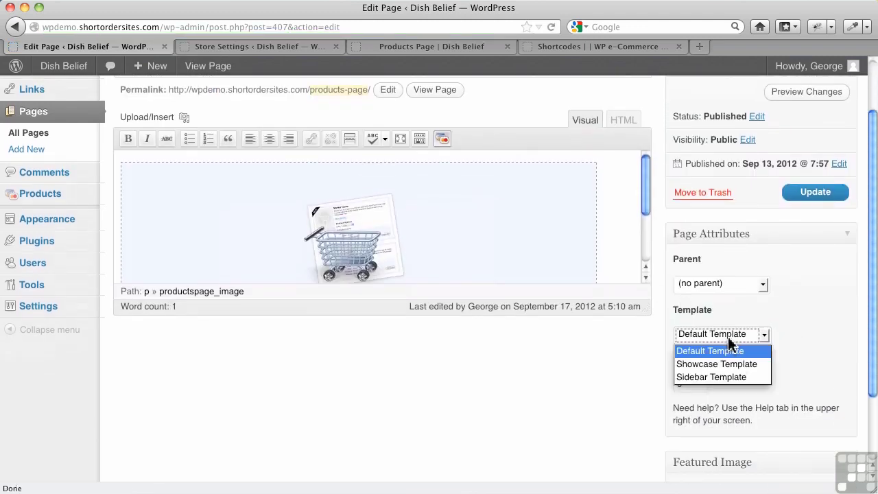
pyautogui.click(729, 379)
pyautogui.click(810, 196)
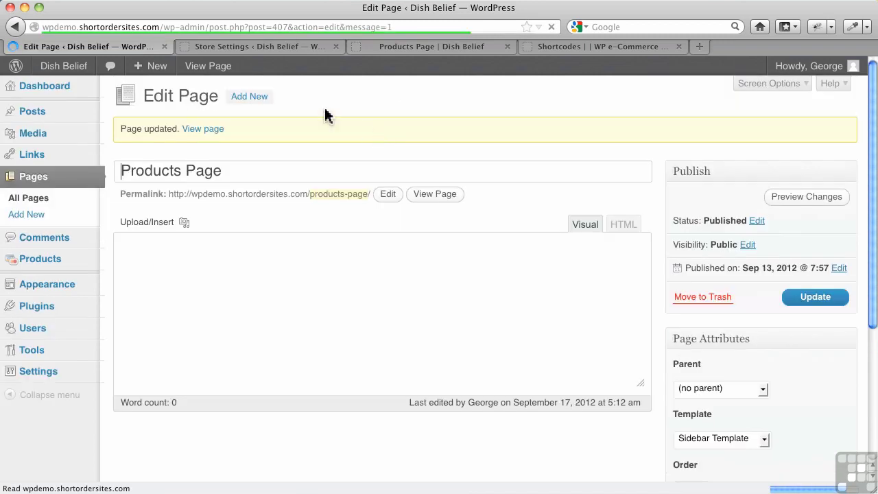
pyautogui.click(245, 49)
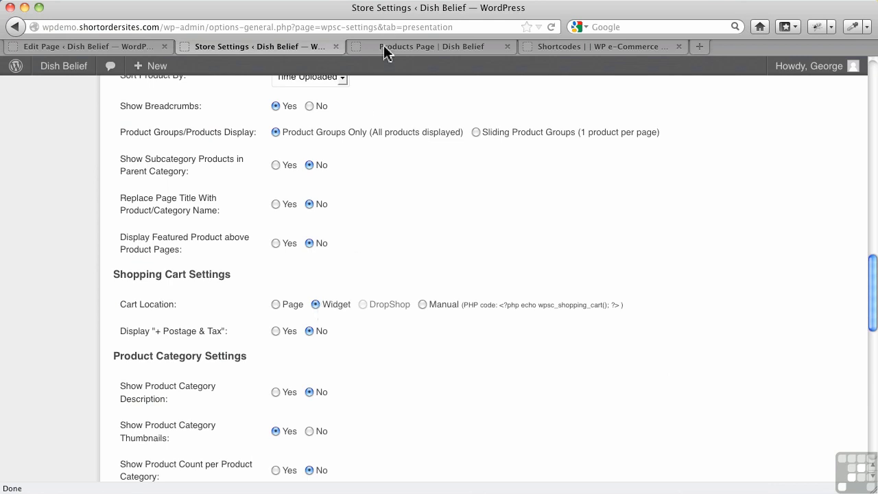
pyautogui.click(106, 47)
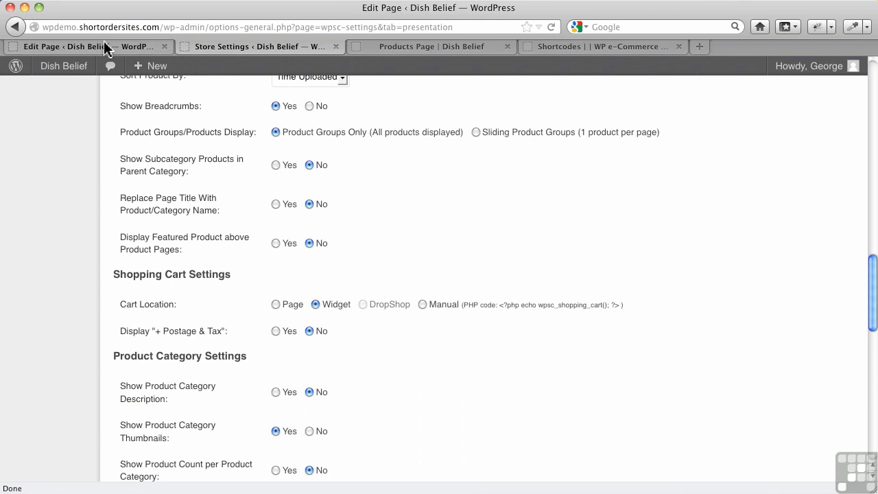
# Step: Drag the Shopping Cart widget into the Main Sidebar, save it, and return to the Products Page
pyautogui.moveTo(77, 294)
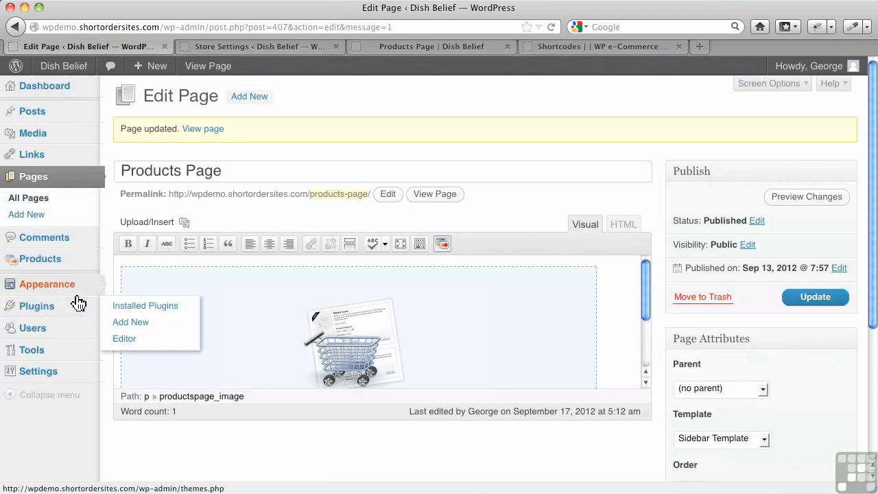
pyautogui.click(125, 302)
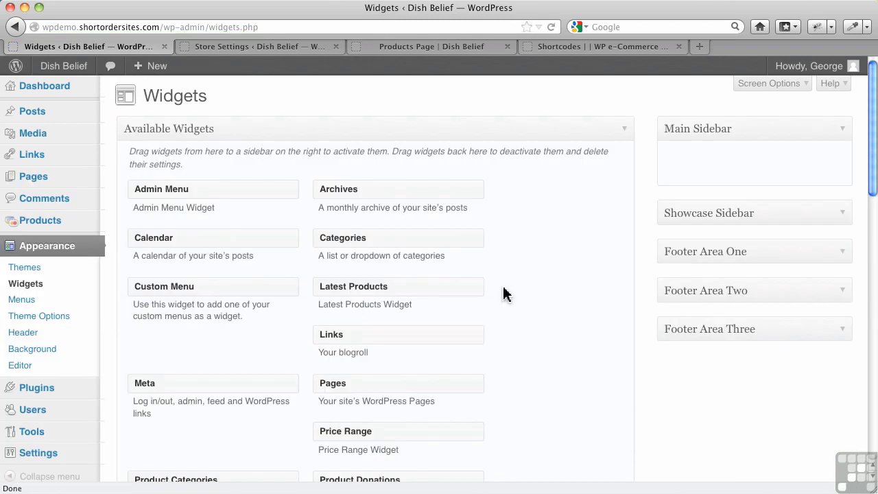
pyautogui.scroll(-3, 508, 291)
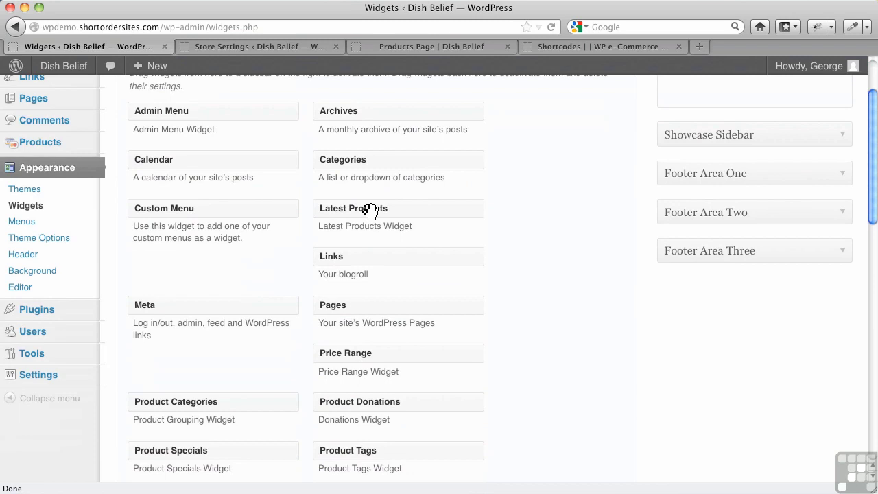
pyautogui.scroll(-3, 378, 363)
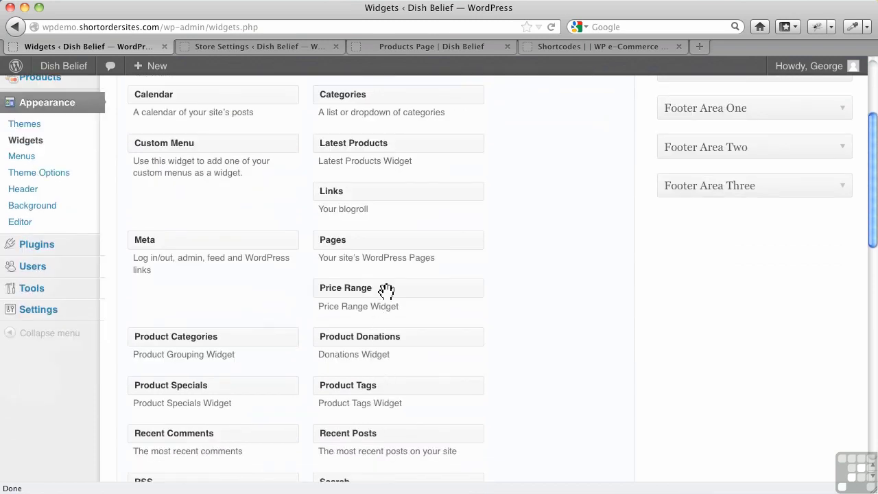
pyautogui.scroll(-3, 230, 354)
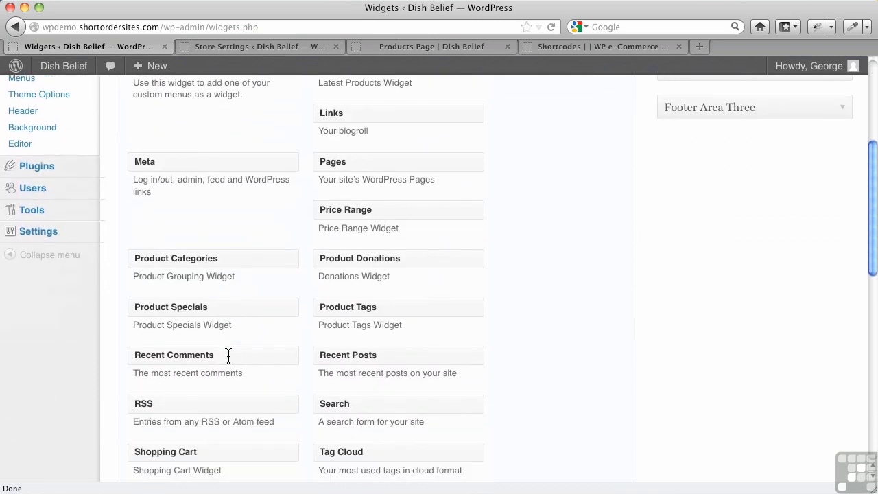
pyautogui.scroll(-10, 228, 355)
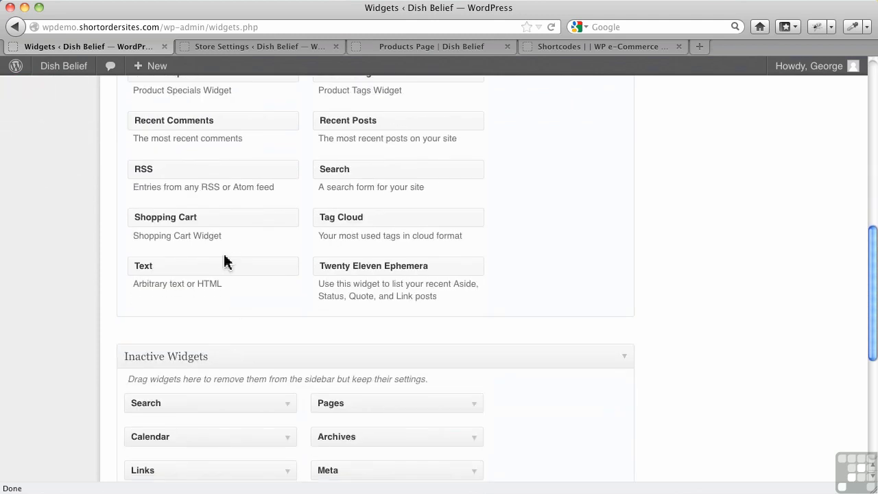
pyautogui.moveTo(223, 220); pyautogui.dragTo(764, 165)
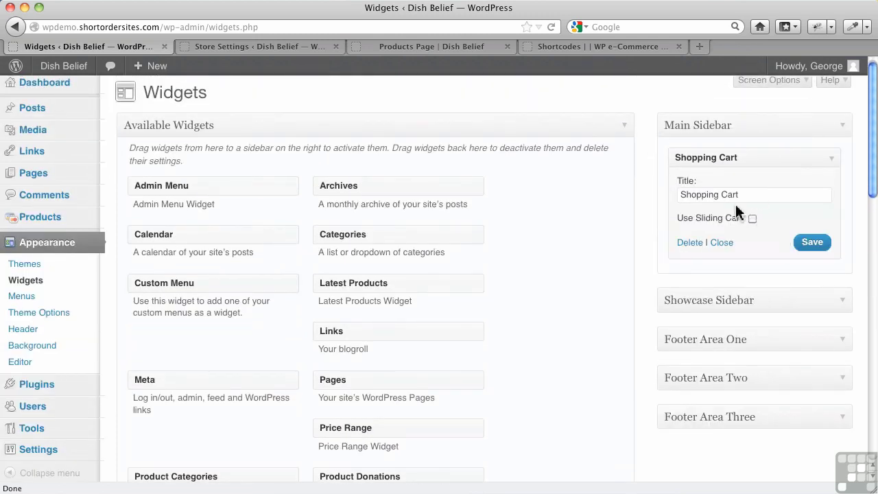
pyautogui.click(802, 246)
pyautogui.click(422, 49)
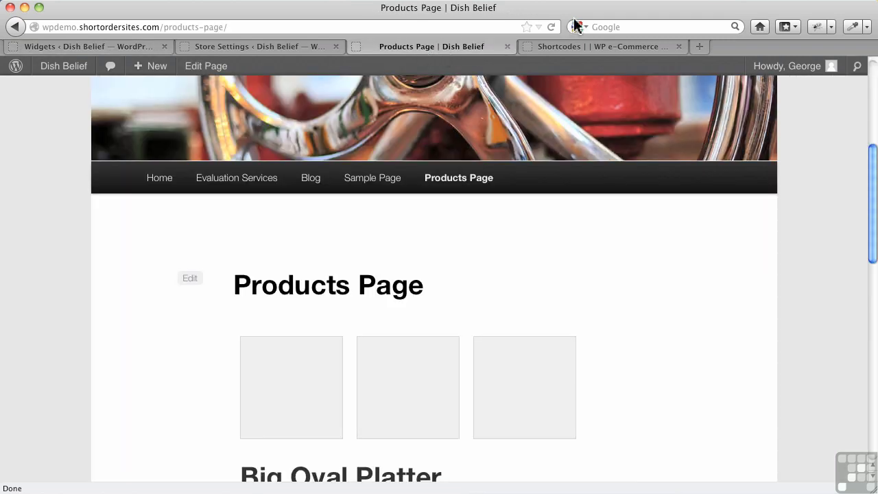
# Step: Reload the Products Page and add a Blue Big Oval Platter ($15.00) to the cart
pyautogui.click(552, 28)
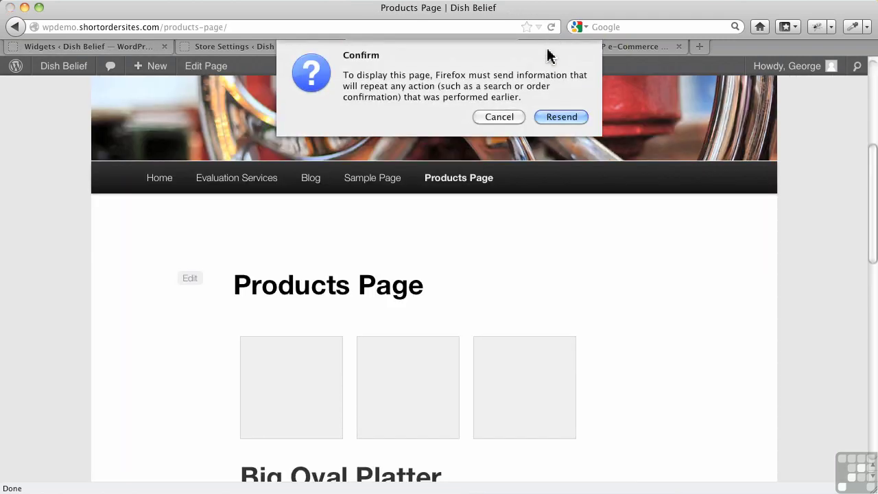
pyautogui.click(566, 117)
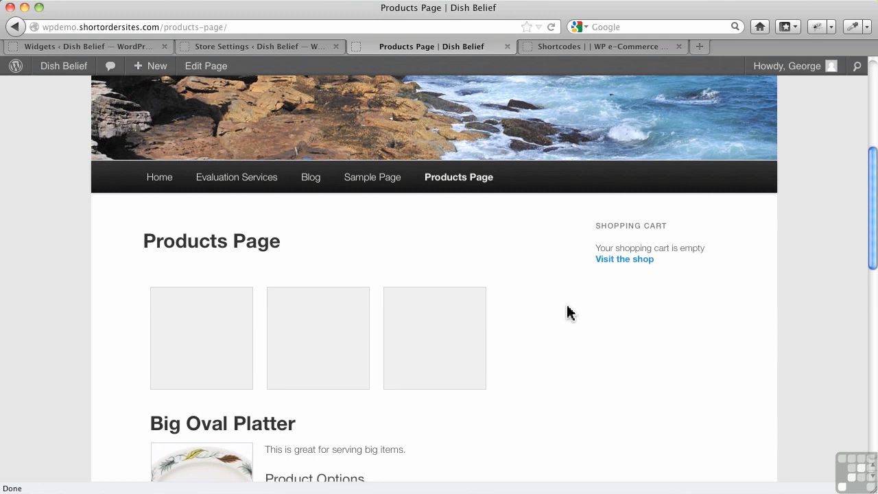
pyautogui.scroll(-5, 568, 313)
pyautogui.scroll(-2, 568, 313)
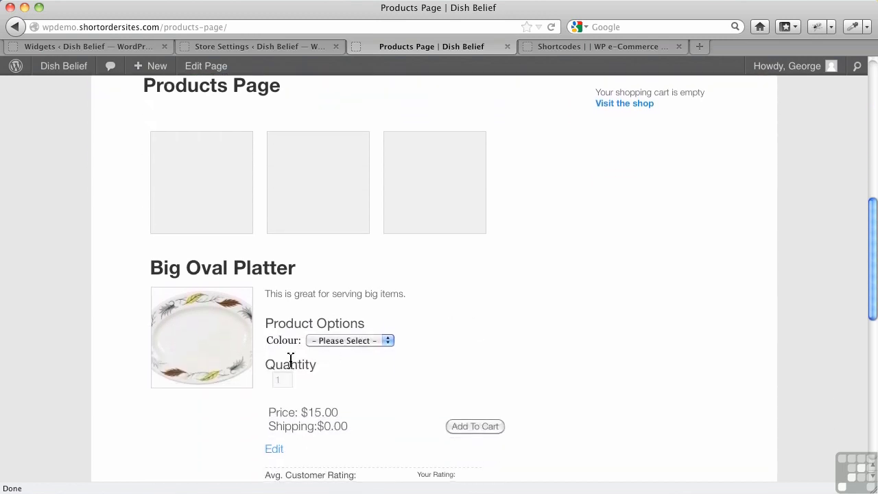
pyautogui.click(322, 342)
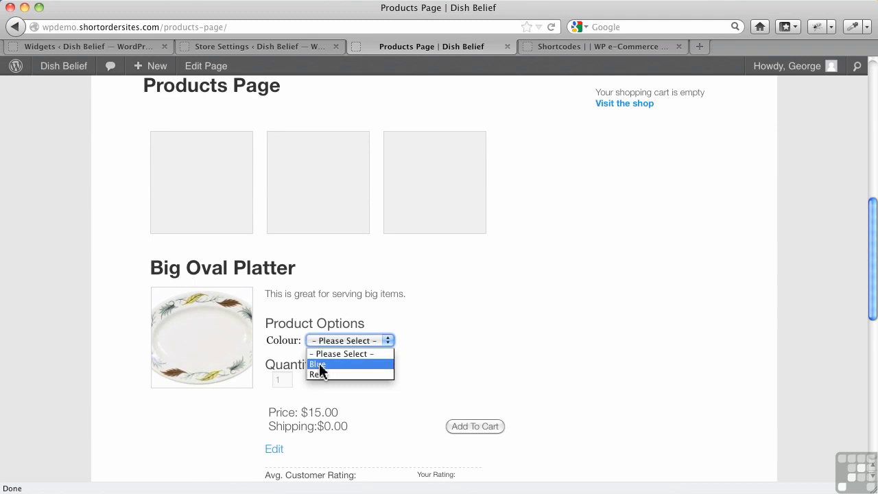
pyautogui.click(319, 365)
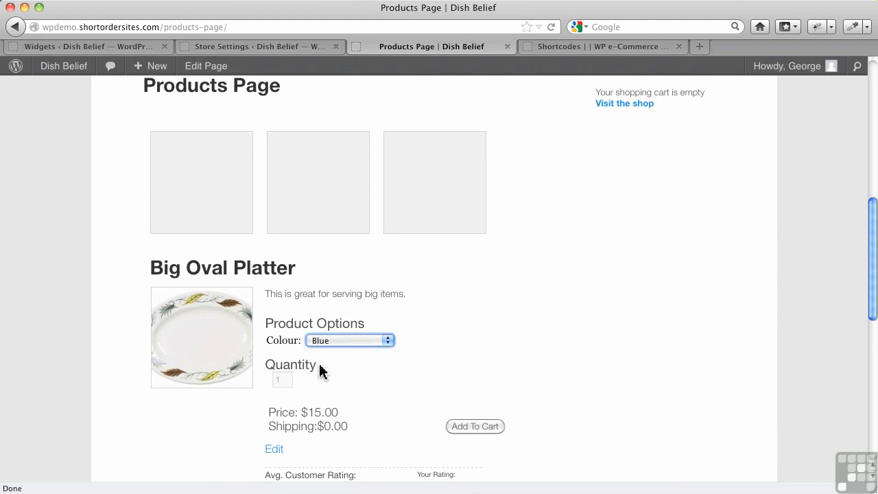
pyautogui.click(469, 426)
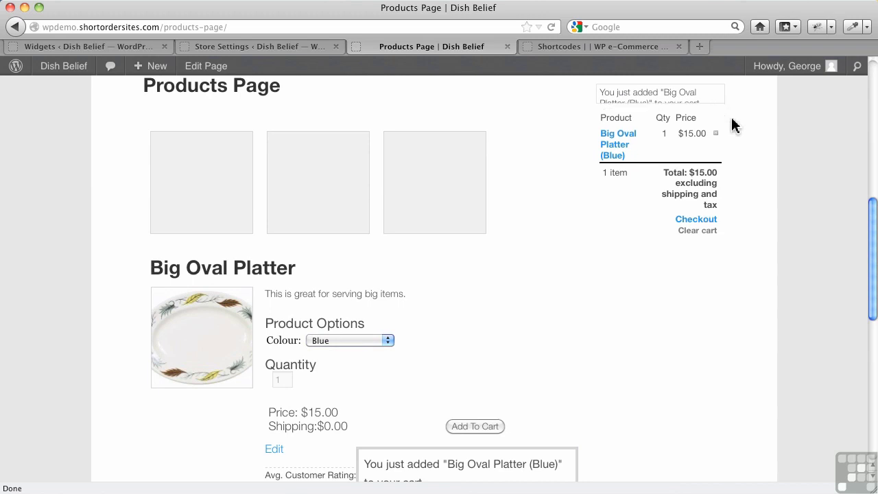
# Step: Remove the Big Oval Platter from the sidebar cart, confirm the cart is empty, and go back to Widgets
pyautogui.scroll(3, 733, 124)
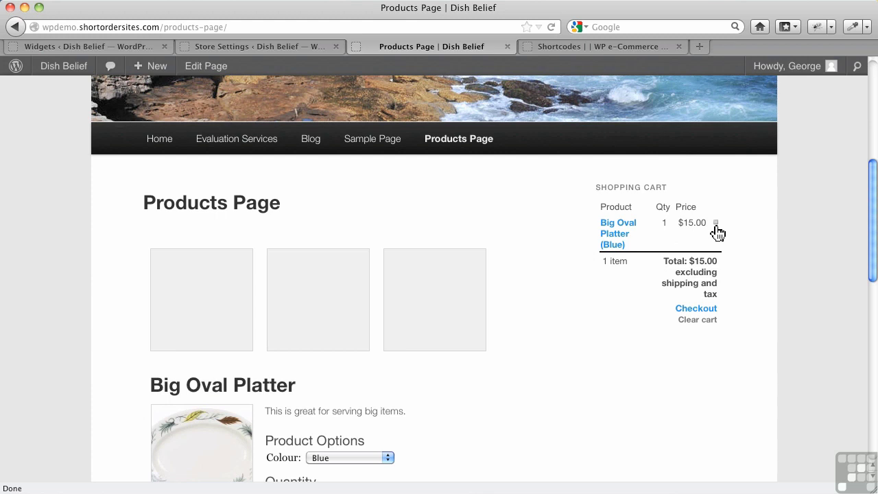
pyautogui.click(716, 226)
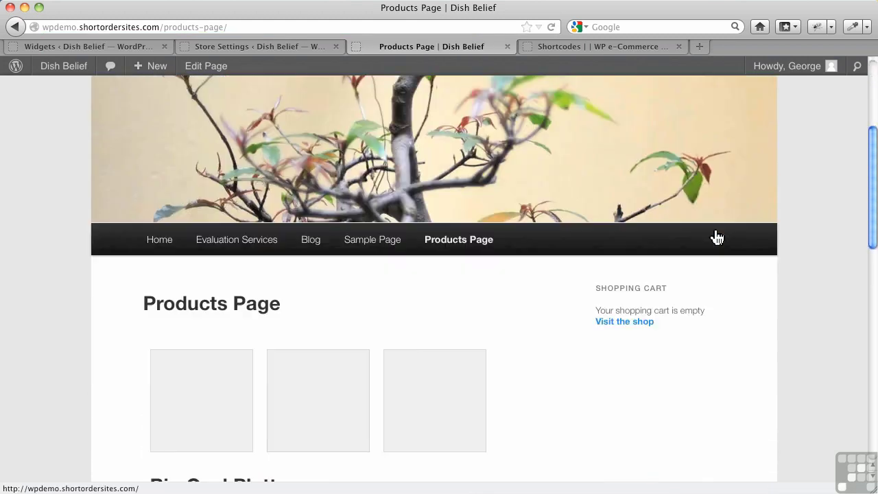
pyautogui.scroll(-5, 715, 237)
pyautogui.scroll(2, 716, 237)
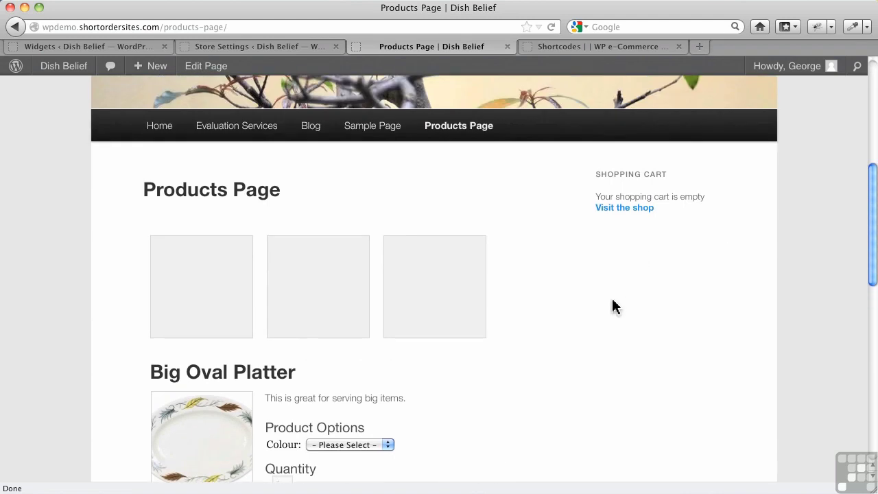
pyautogui.scroll(-1, 615, 306)
pyautogui.scroll(2, 615, 306)
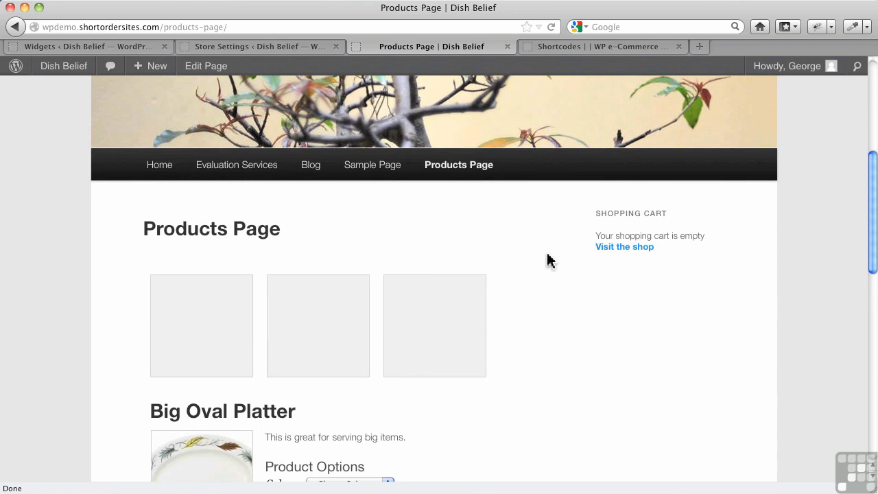
pyautogui.click(99, 48)
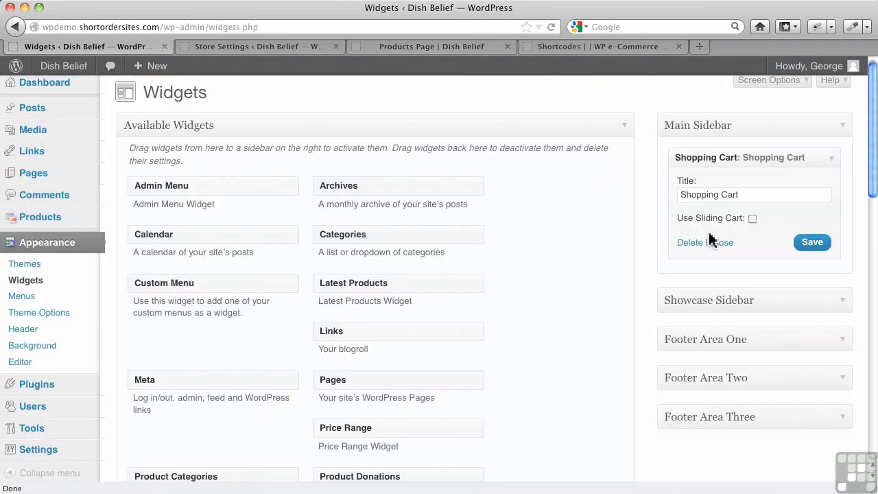
# Step: Delete the sidebar Shopping Cart widget, save Cart Location as Page, and list all pages
pyautogui.click(689, 243)
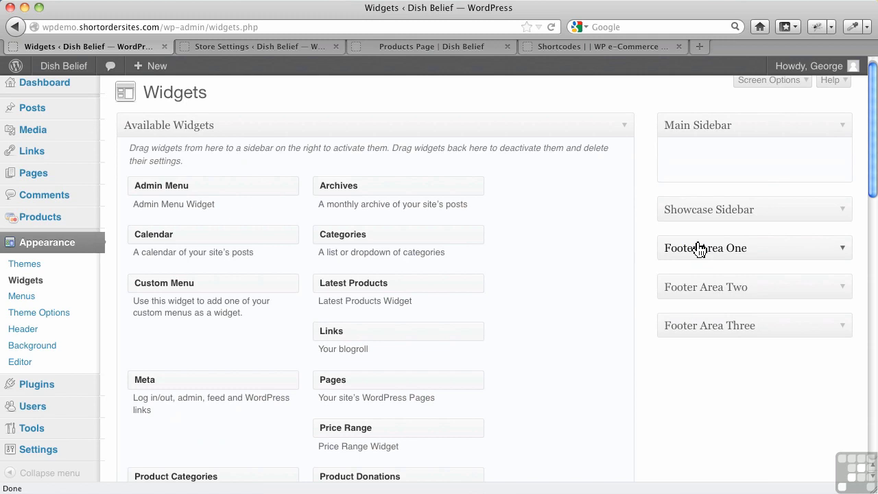
pyautogui.click(245, 46)
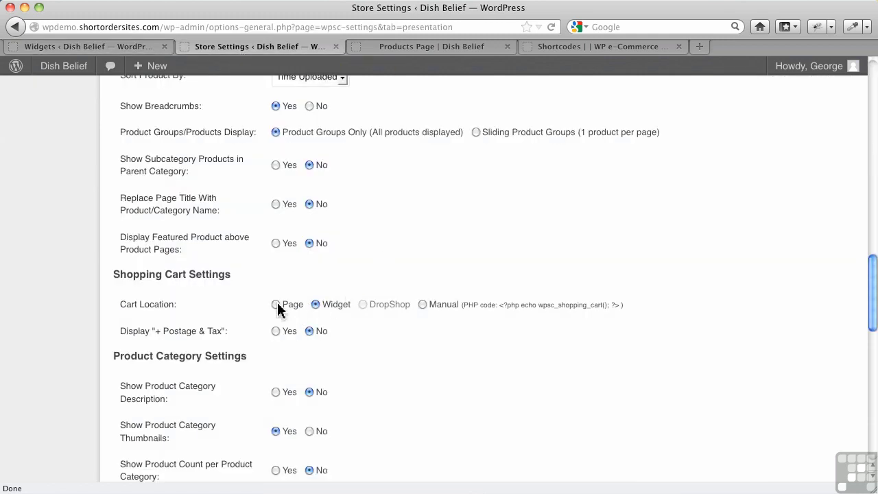
pyautogui.scroll(-15, 345, 345)
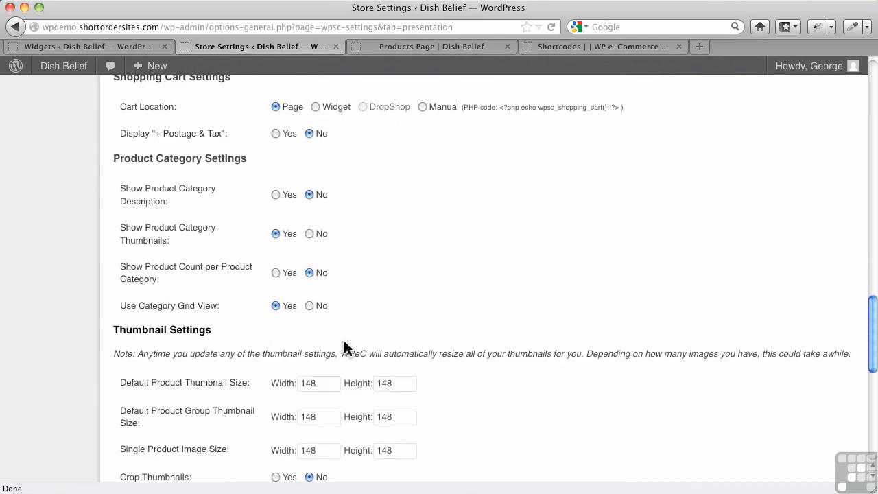
pyautogui.click(154, 411)
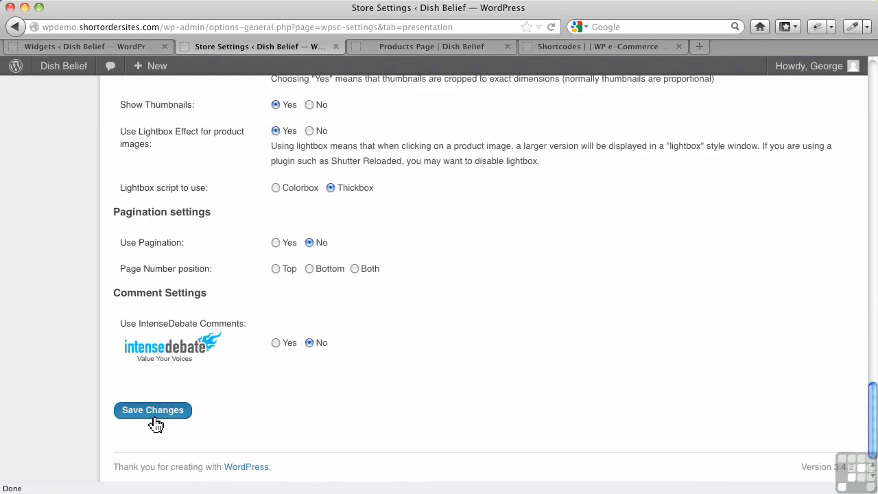
pyautogui.click(84, 47)
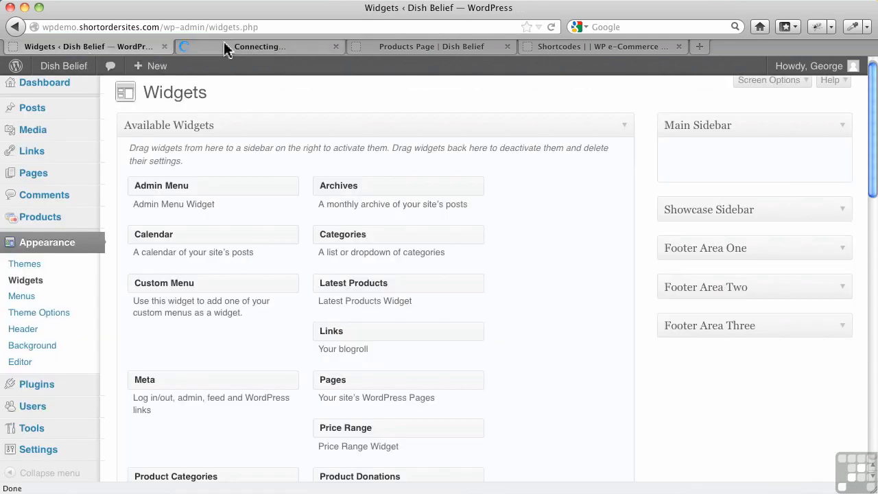
pyautogui.click(52, 180)
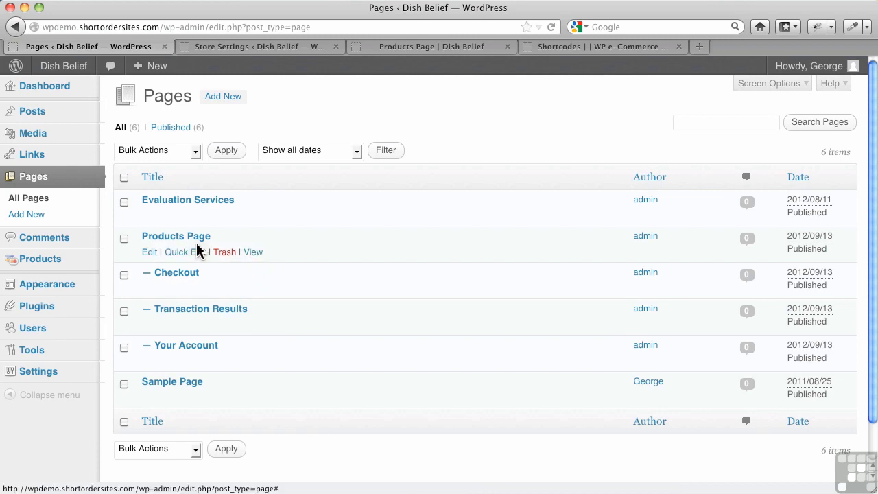
# Step: Reload the live Products Page, resending data, so the cart shows within the page content
pyautogui.click(389, 51)
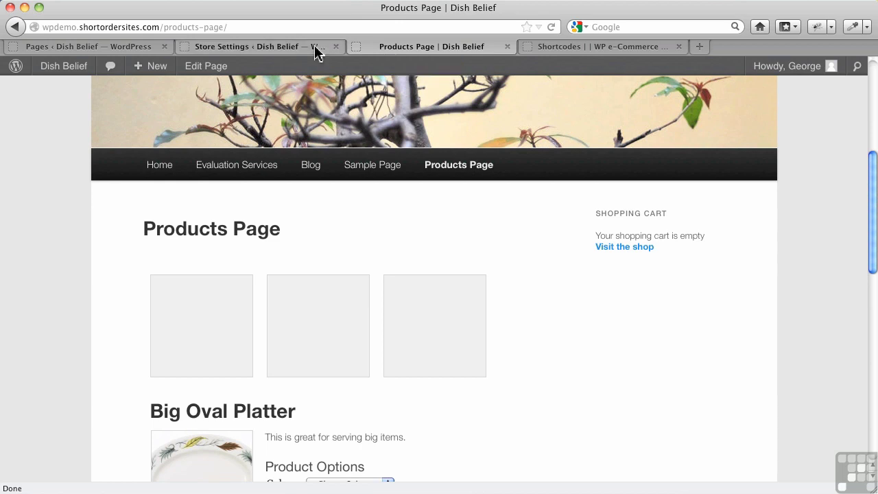
pyautogui.click(552, 27)
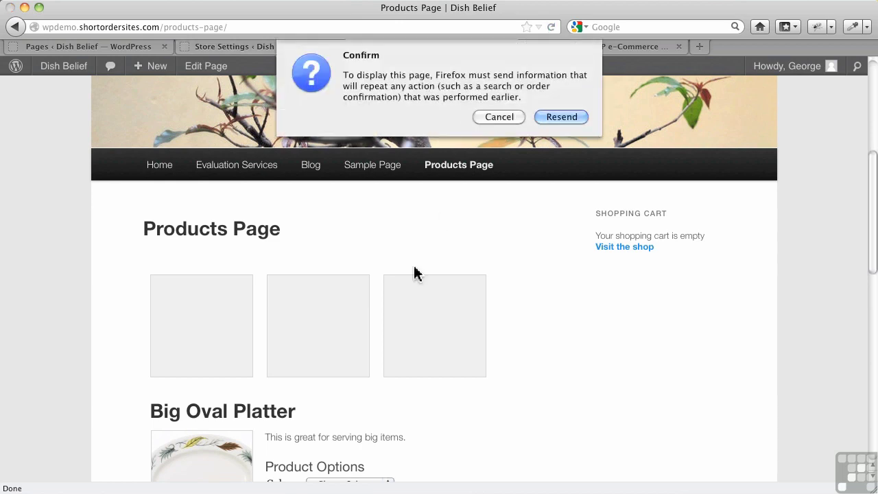
pyautogui.click(558, 116)
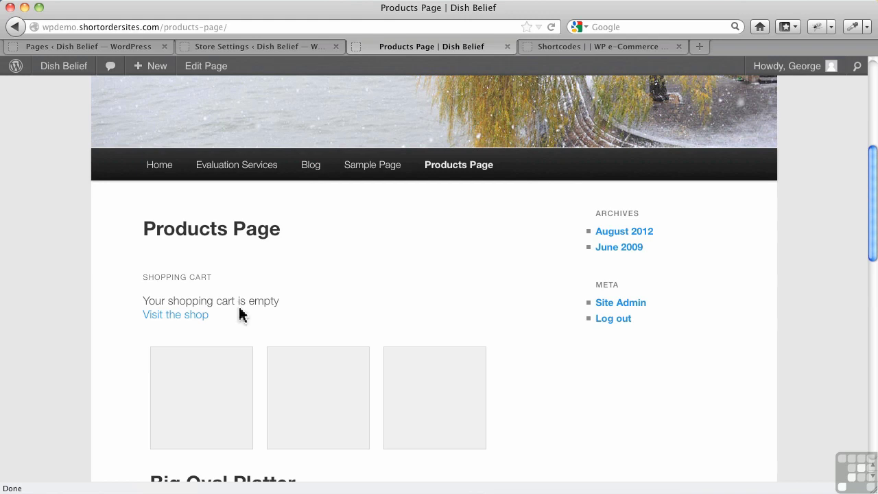
# Step: Add a Red Big Oval Platter ($15.00) to the cart
pyautogui.scroll(-5, 241, 314)
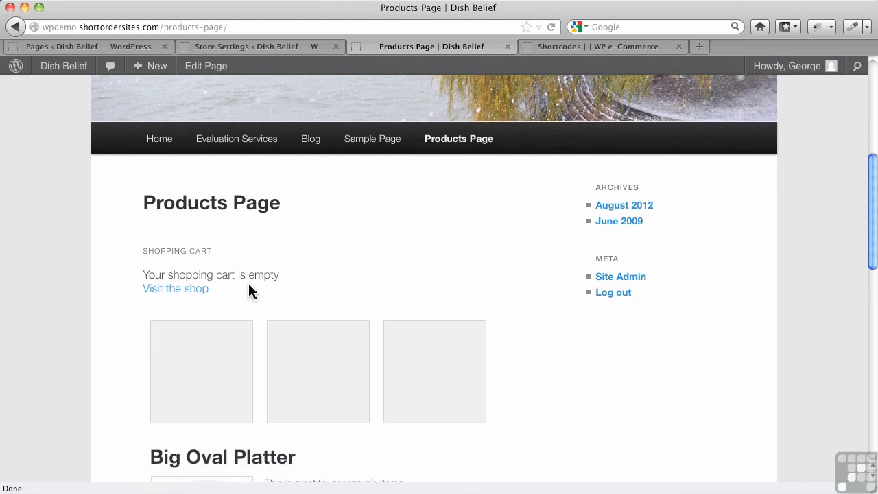
pyautogui.scroll(-4, 268, 314)
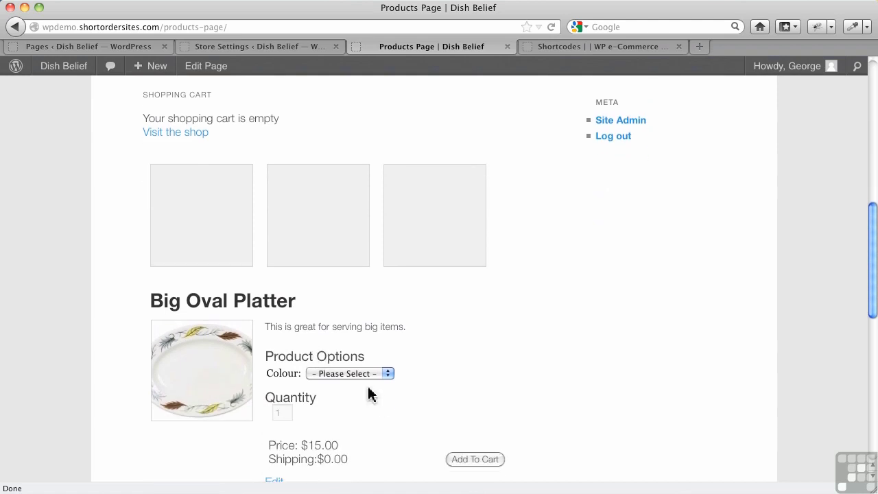
pyautogui.click(355, 376)
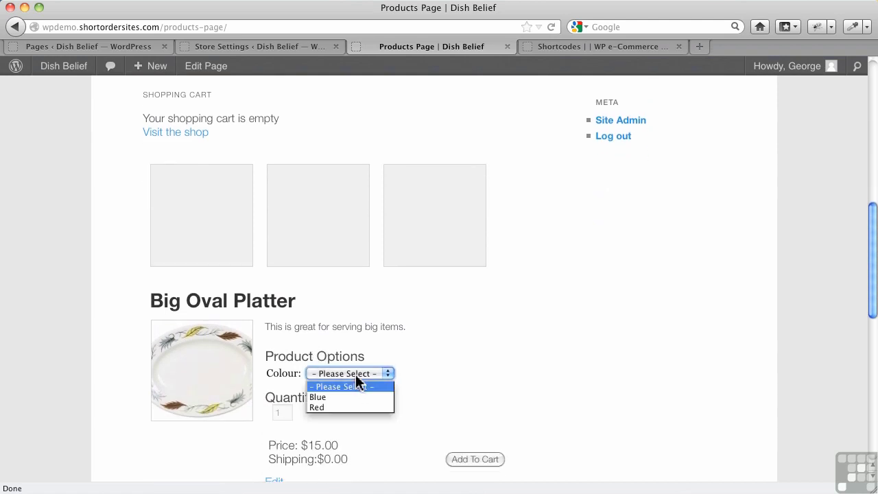
pyautogui.click(329, 406)
pyautogui.click(473, 462)
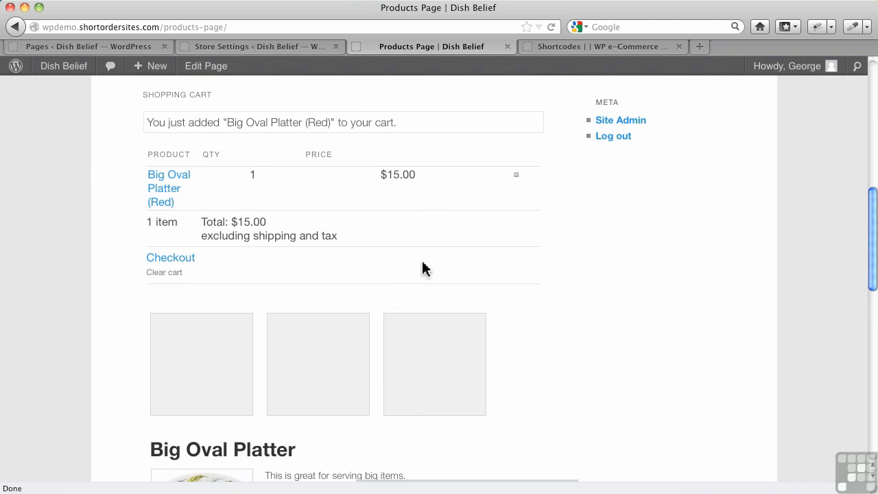
# Step: Add a Small Blue Flower Plate ($17.00) to the cart, bringing the total to $32.00
pyautogui.scroll(-2, 421, 269)
pyautogui.scroll(-10, 422, 269)
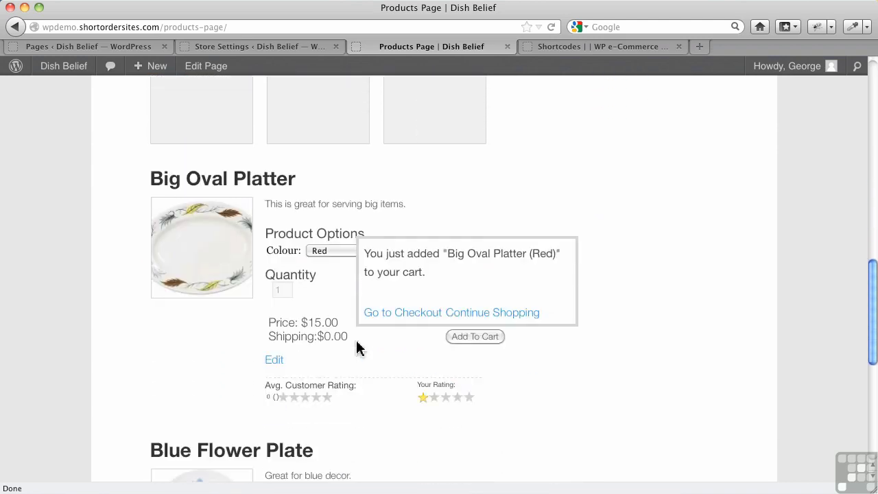
pyautogui.click(311, 419)
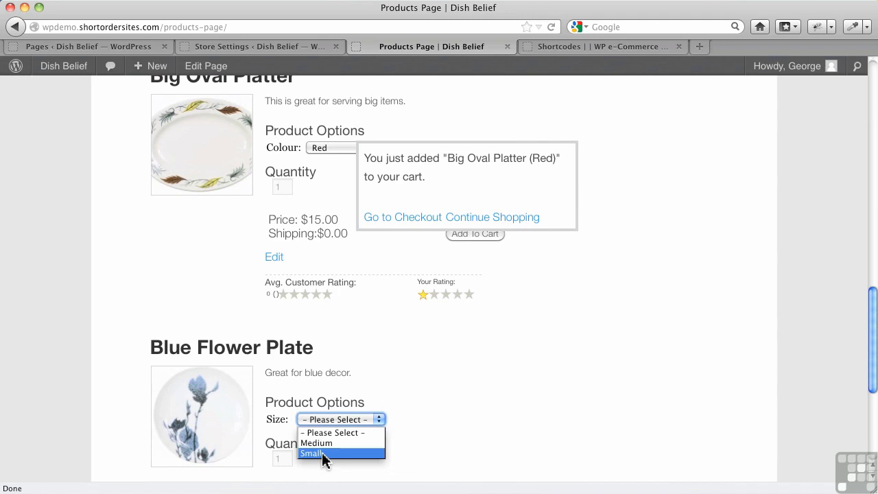
pyautogui.click(323, 454)
pyautogui.scroll(-5, 395, 424)
pyautogui.click(458, 324)
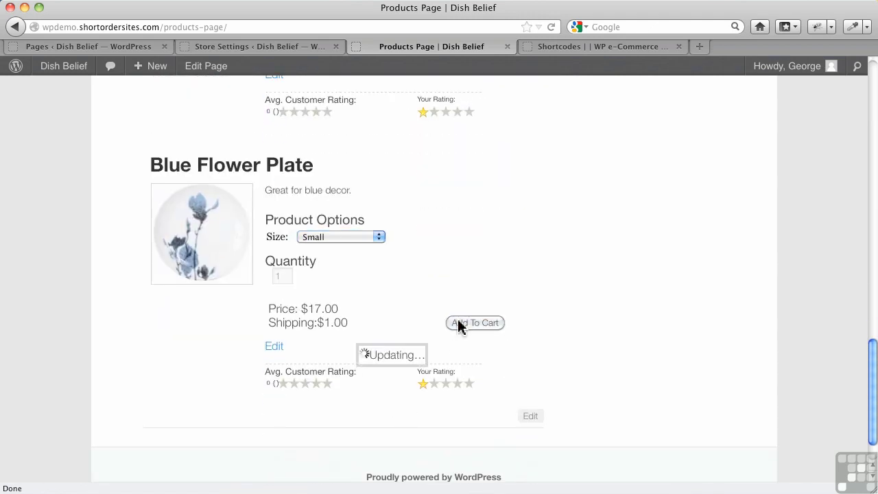
pyautogui.scroll(3, 445, 240)
pyautogui.scroll(18, 444, 240)
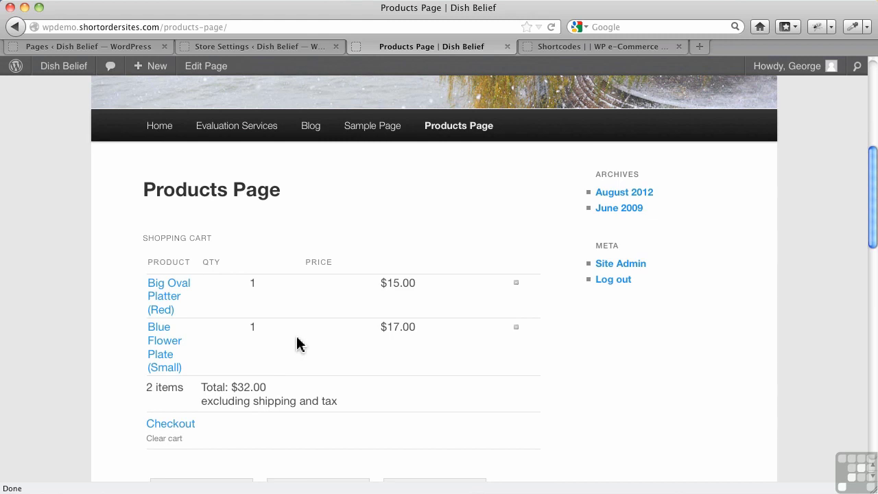
# Step: Scroll the Products Page to confirm the top cart holds two items totalling $32.00
pyautogui.scroll(-2, 172, 294)
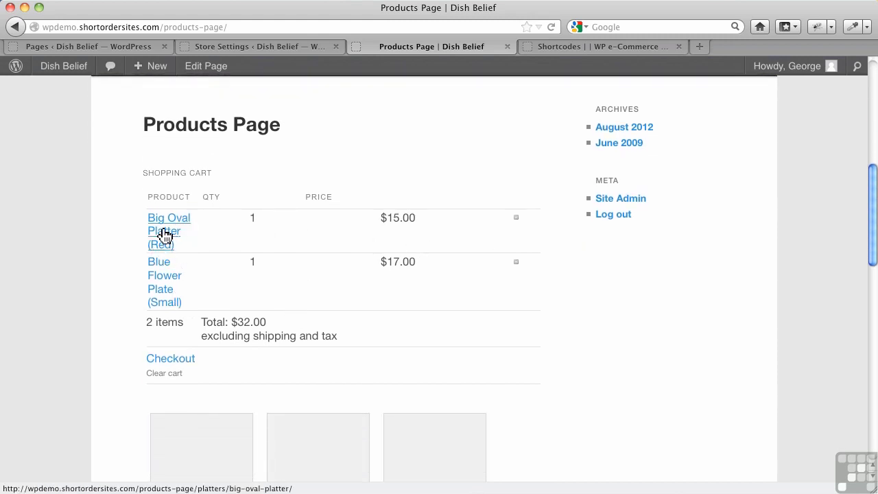
pyautogui.scroll(-1, 179, 337)
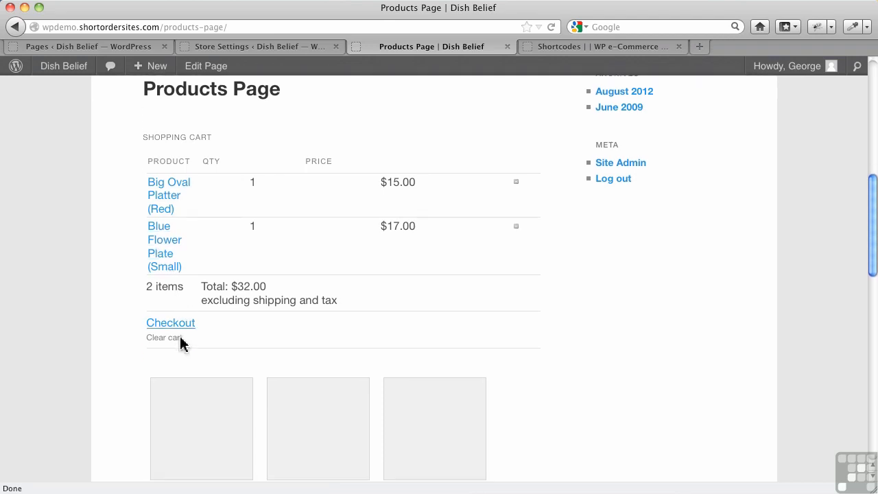
pyautogui.scroll(-1, 180, 343)
pyautogui.scroll(4, 184, 326)
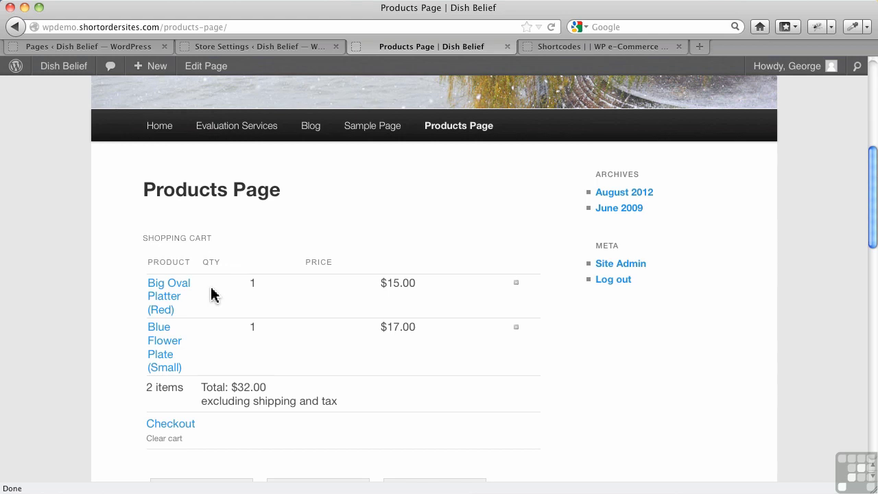
pyautogui.scroll(-1, 212, 294)
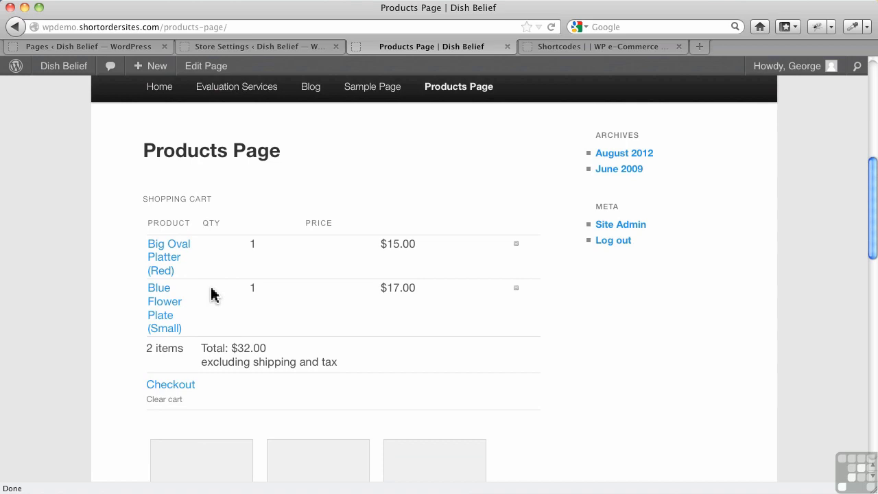
pyautogui.scroll(-2, 213, 293)
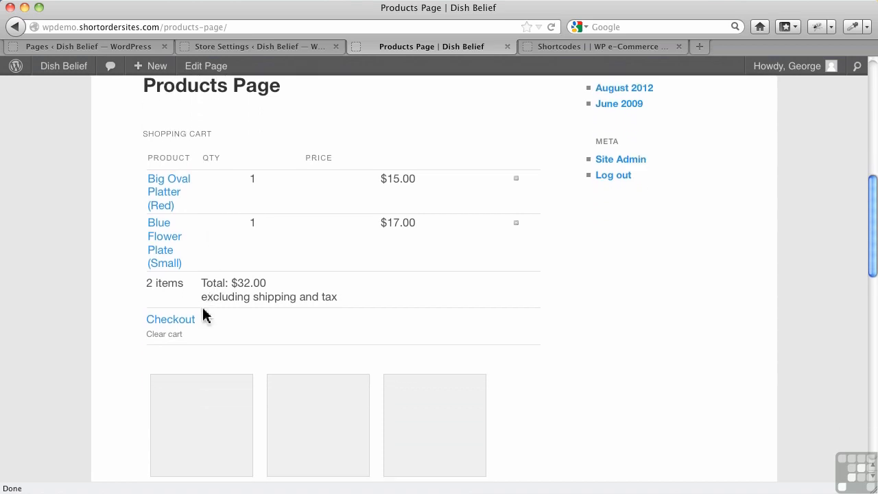
# Step: Open Checkout and review the cart, order review, $7.00 shipping, $3.84 tax and billing form
pyautogui.click(185, 331)
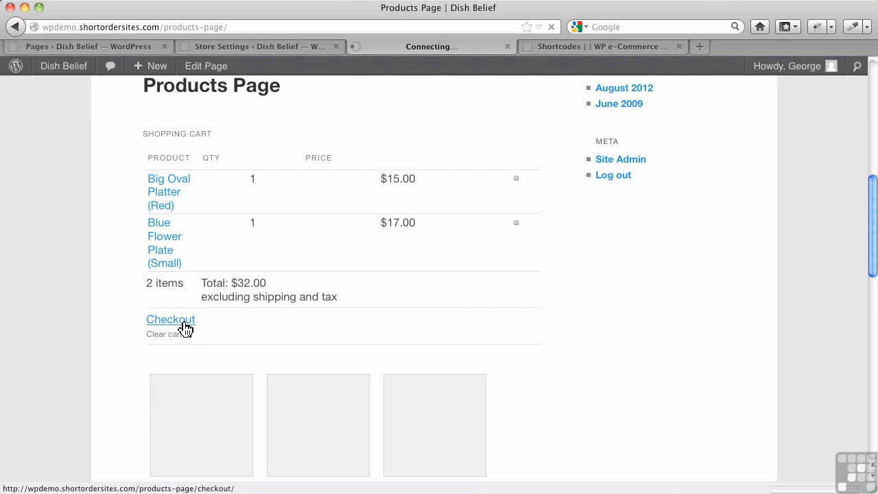
pyautogui.scroll(-10, 298, 294)
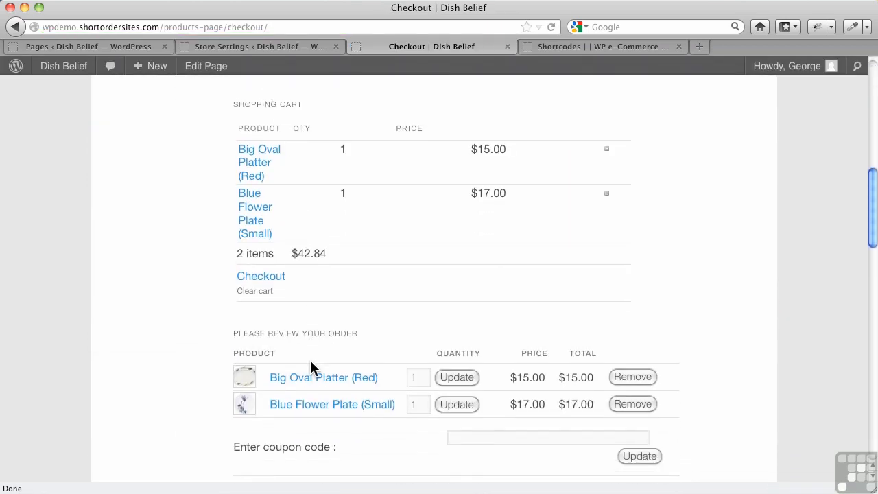
pyautogui.scroll(4, 323, 347)
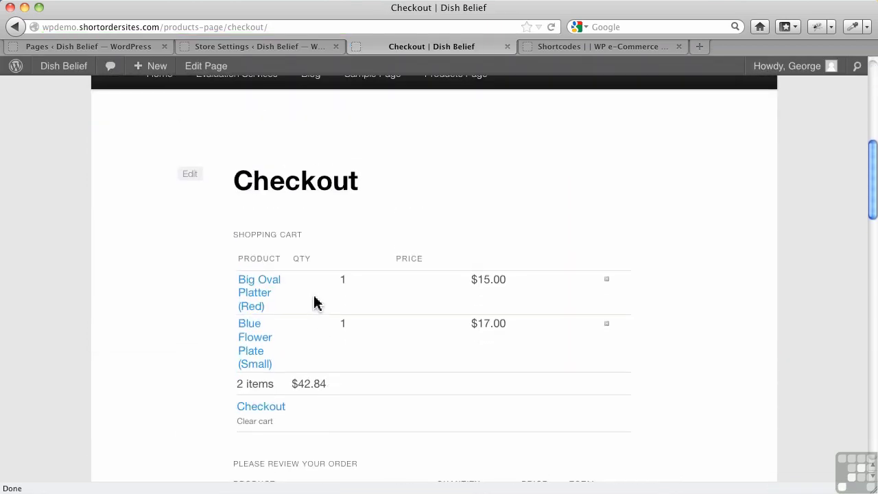
pyautogui.scroll(-4, 313, 300)
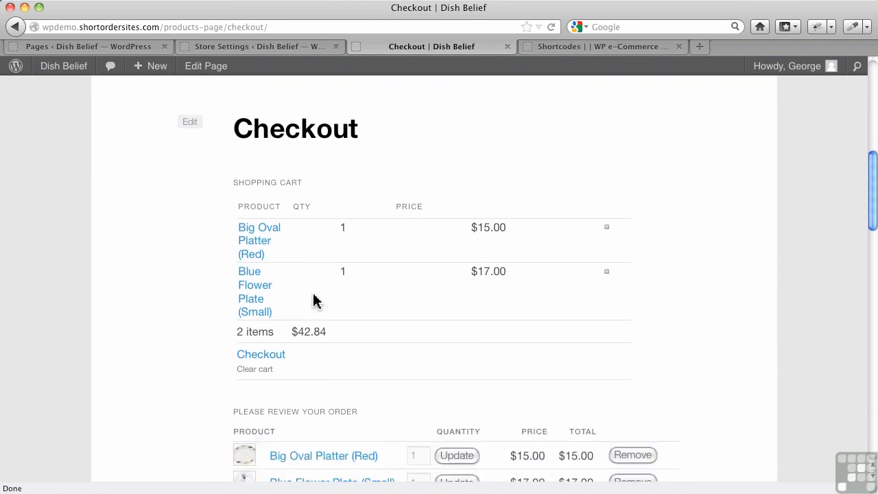
pyautogui.scroll(-4, 309, 312)
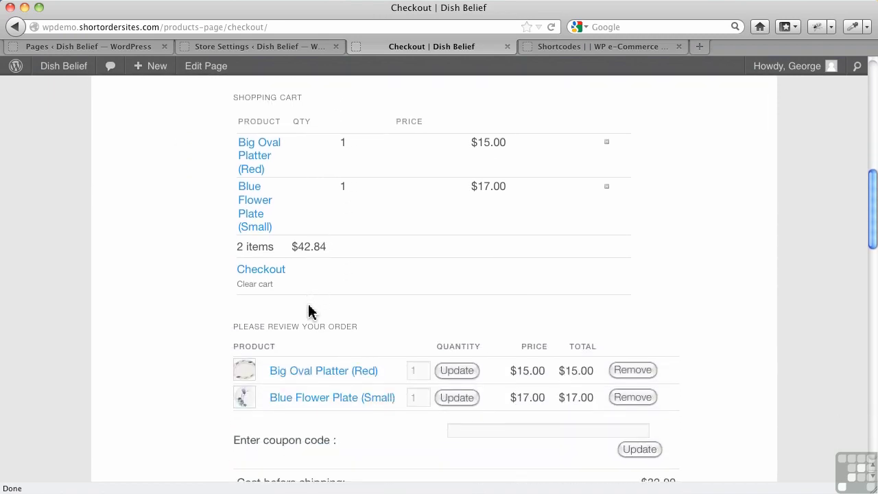
pyautogui.scroll(-3, 308, 312)
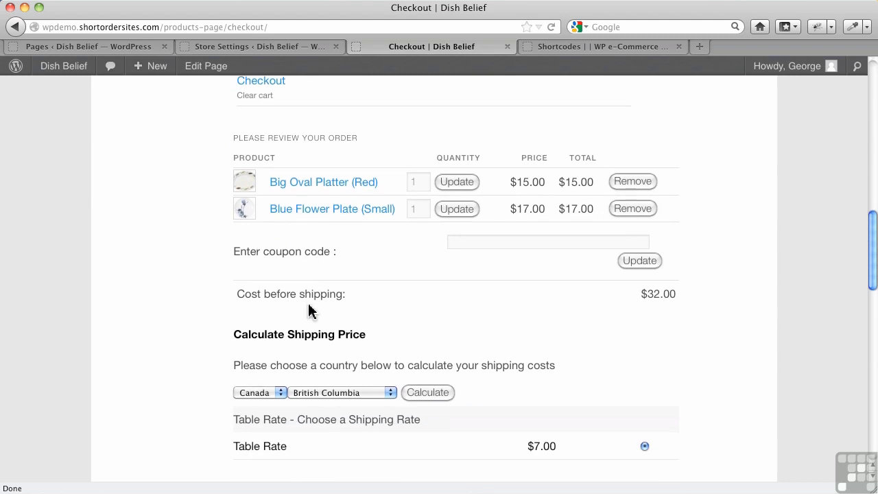
pyautogui.scroll(-10, 310, 312)
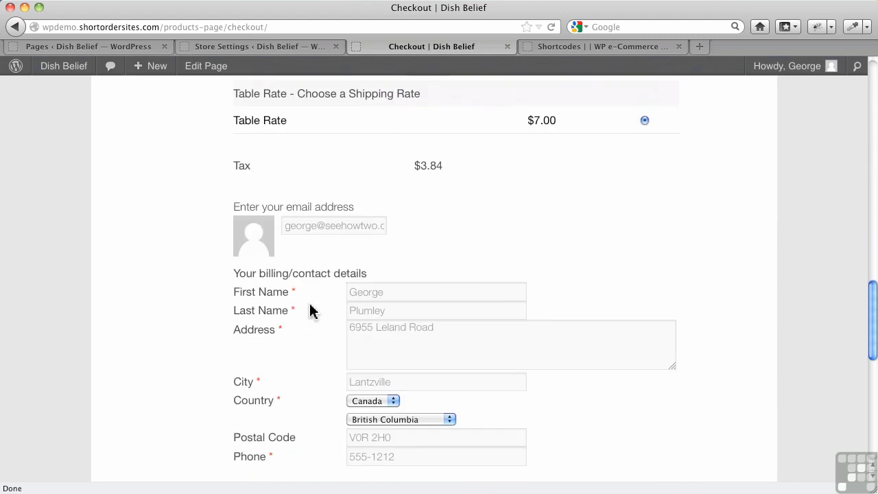
pyautogui.scroll(15, 310, 312)
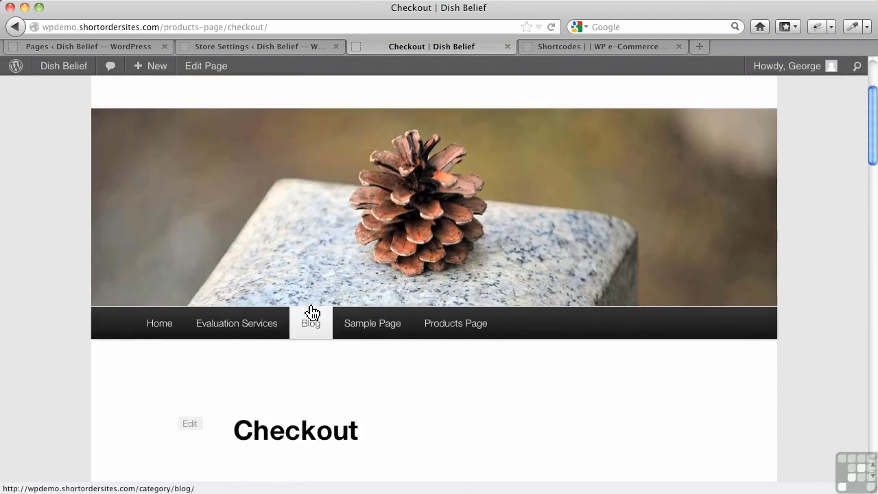
pyautogui.scroll(1, 312, 313)
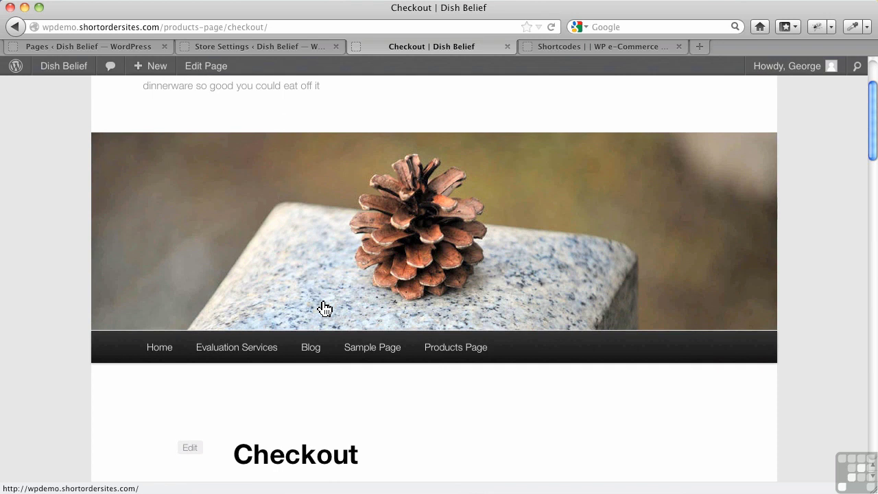
pyautogui.scroll(-8, 411, 435)
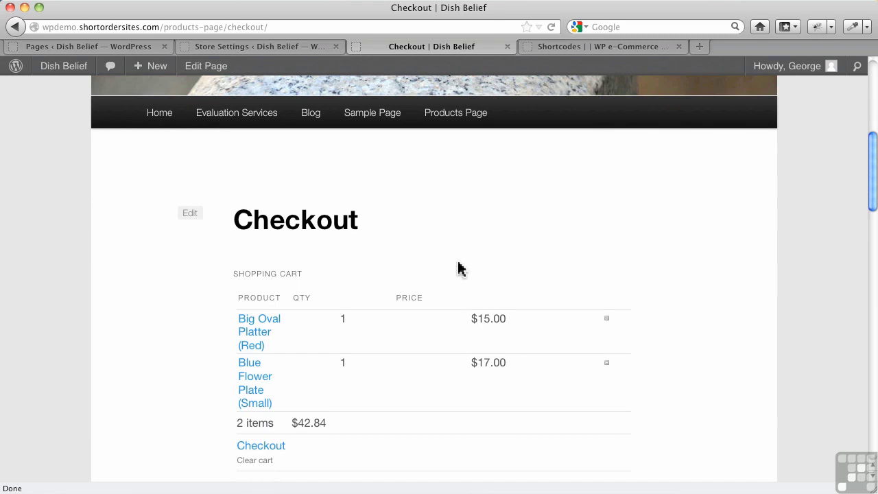
pyautogui.scroll(6, 458, 269)
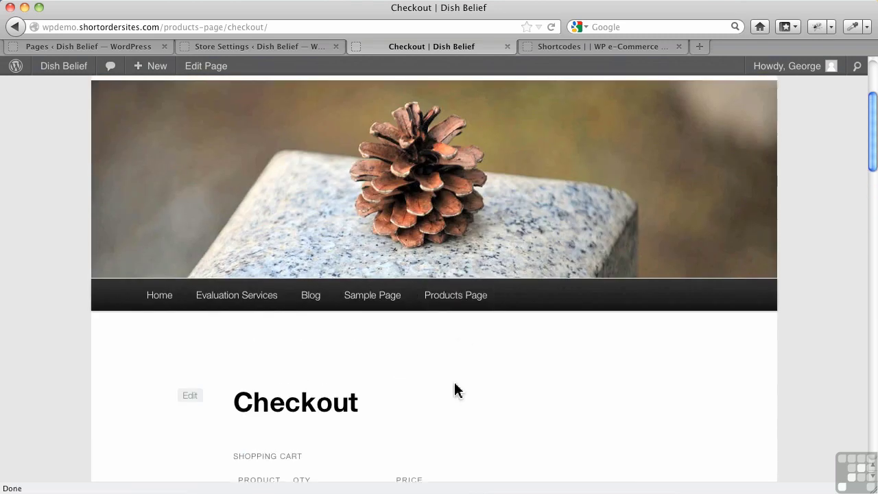
# Step: Return to Store Settings and review Shopping Cart Settings, Cart Location on Page and DropShop disabled
pyautogui.click(253, 48)
pyautogui.scroll(-10, 392, 337)
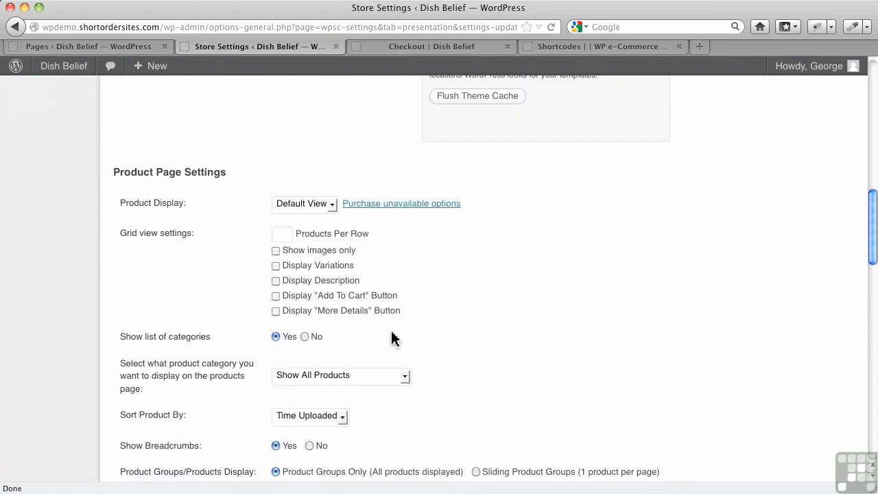
pyautogui.scroll(-7, 393, 336)
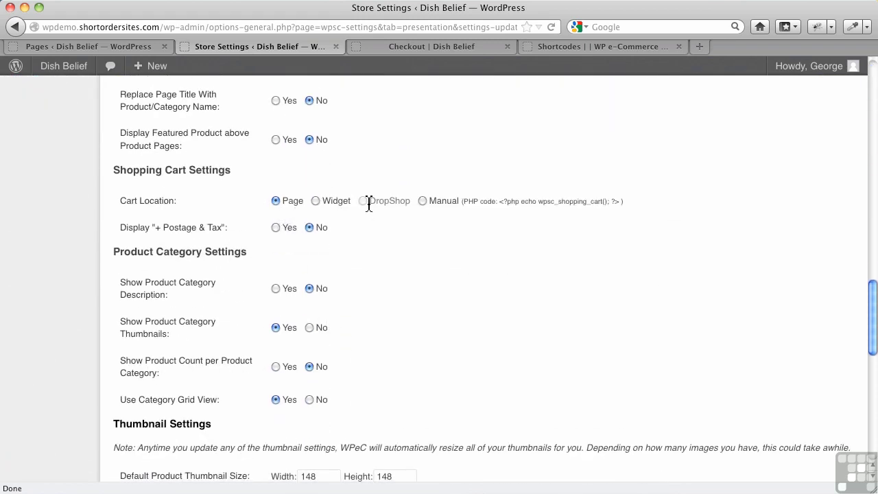
pyautogui.moveTo(379, 211)
# Step: Read the Pages and Products shortcode descriptions, including the shoppingcart shortcode behind Checkout
pyautogui.click(561, 47)
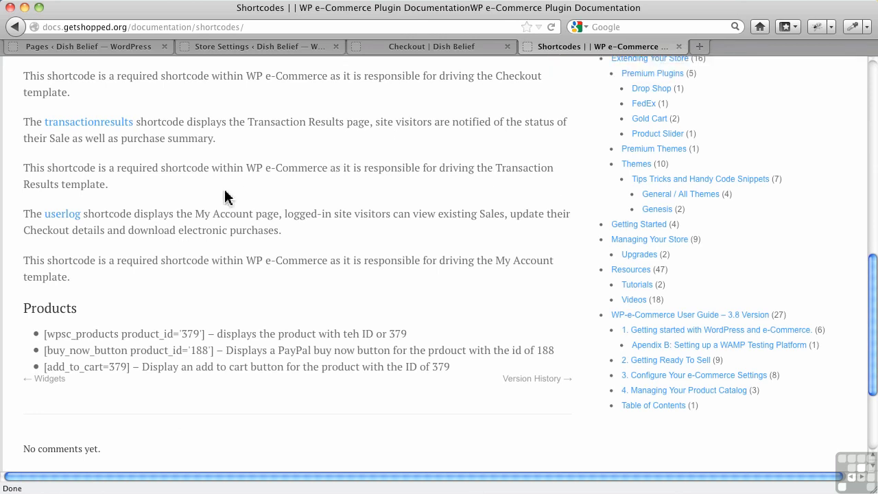
pyautogui.scroll(10, 225, 197)
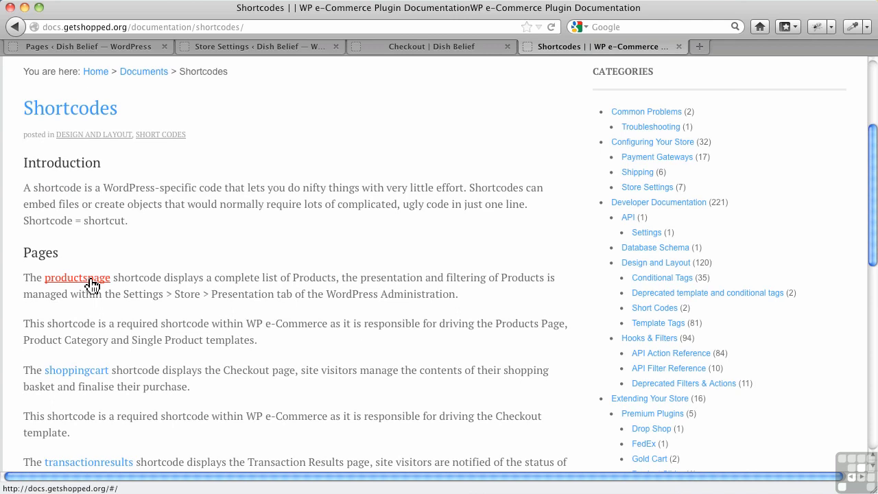
pyautogui.scroll(-2, 110, 296)
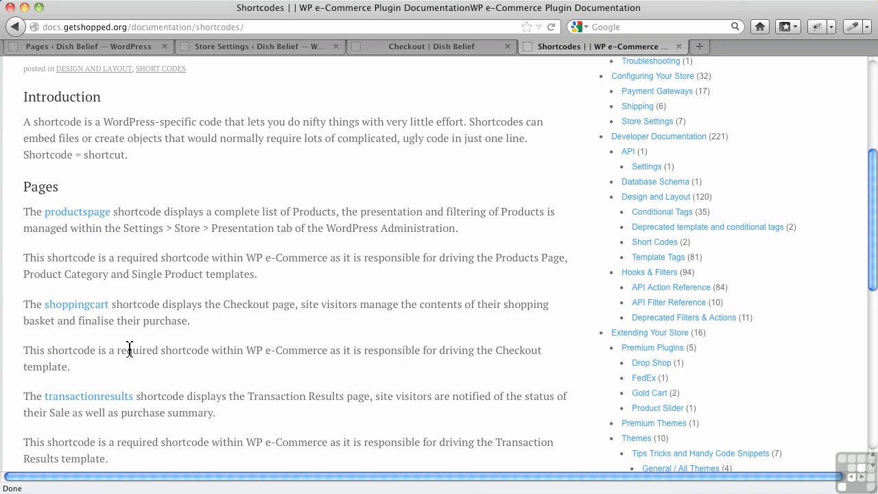
pyautogui.scroll(-7, 125, 350)
pyautogui.scroll(-2, 125, 348)
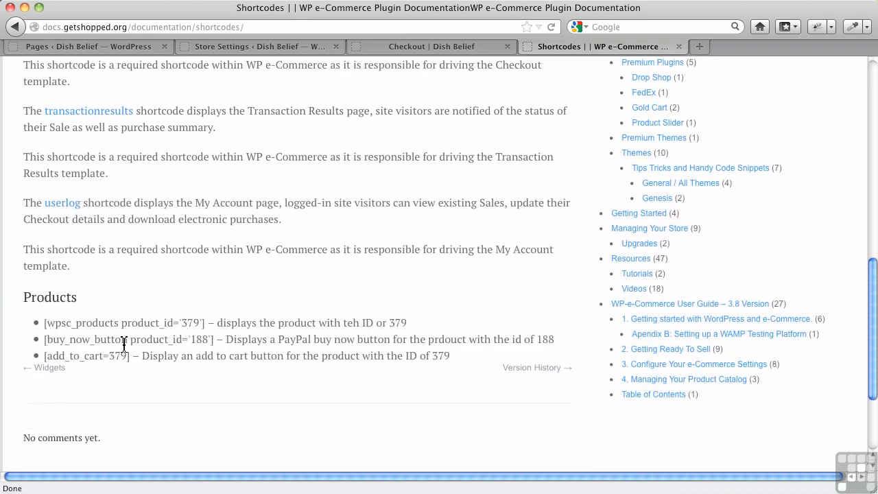
# Step: Switch back to the Store Settings tab showing Cart Location set to Page
pyautogui.click(255, 48)
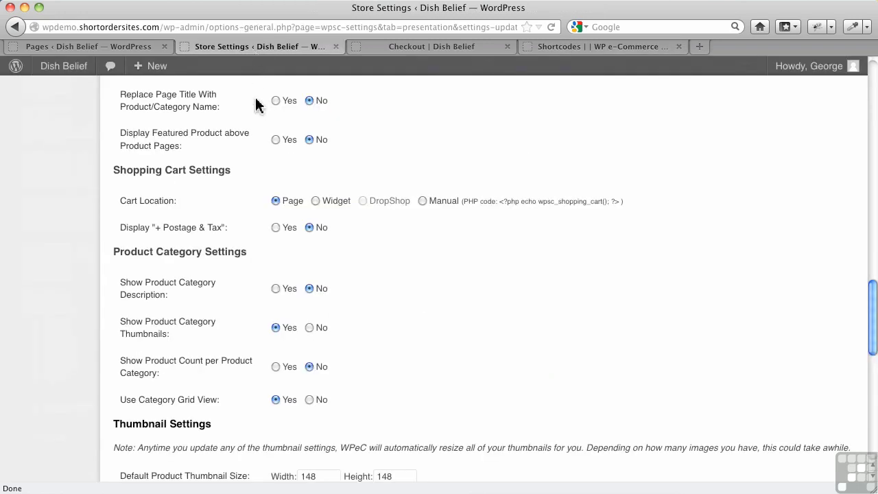